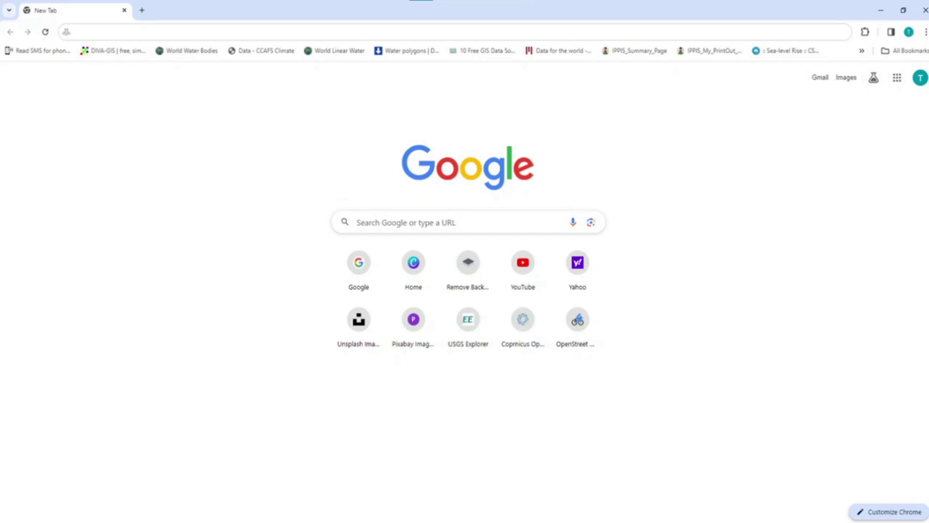
Step: Load the IBM SPSS Statistics product page at ibm.com/products/spss-statistics
{"action": "type", "text": "https://www.ibm.com/products/spss-statistics"}
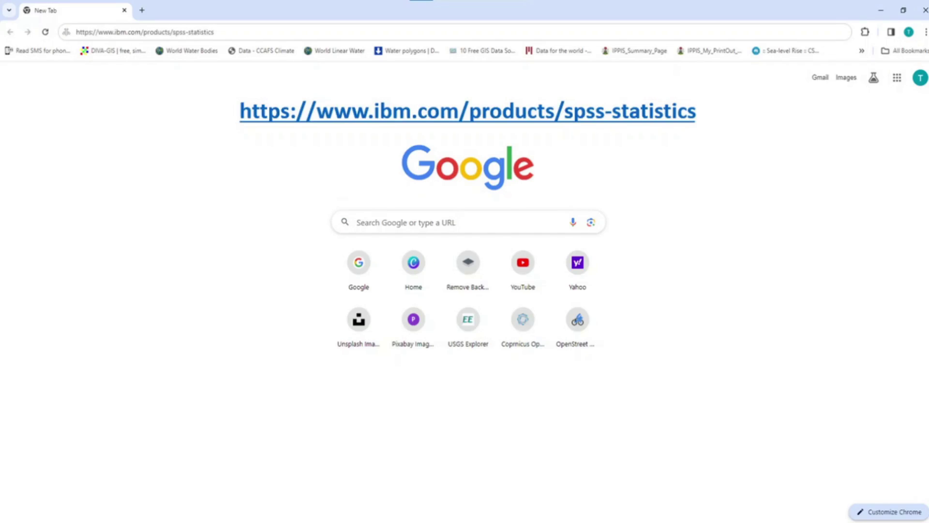
{"action": "key", "text": "Return"}
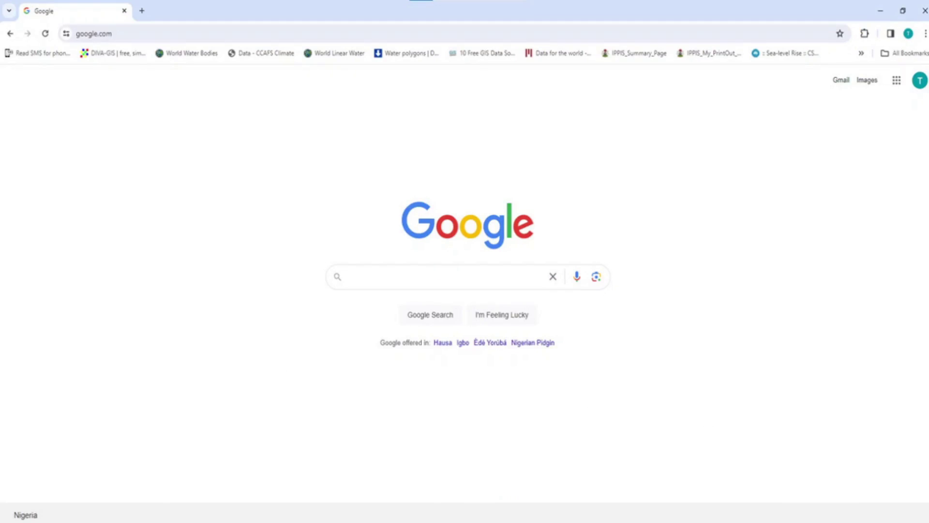
Step: Search Google for 'IBM SPSS Software'
{"action": "type", "text": "IBM SPSS Software"}
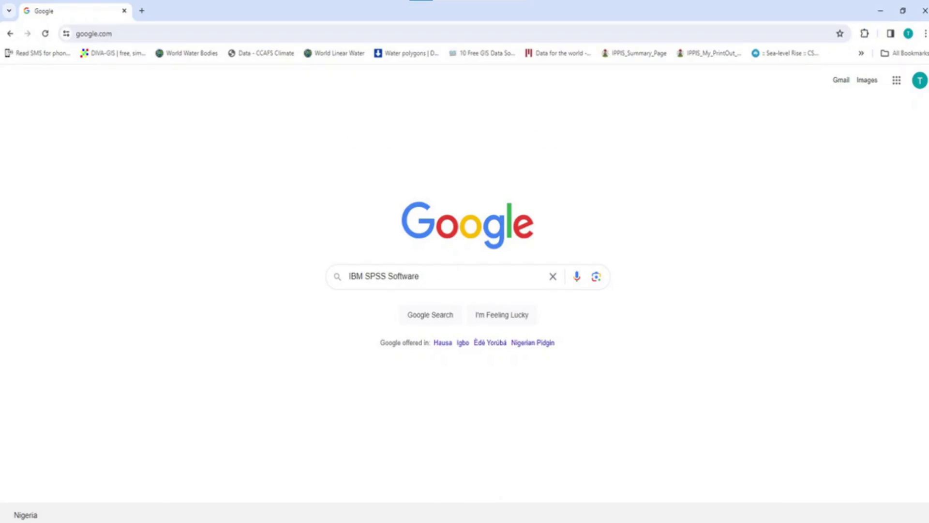
{"action": "left_click", "coordinate": [430, 315]}
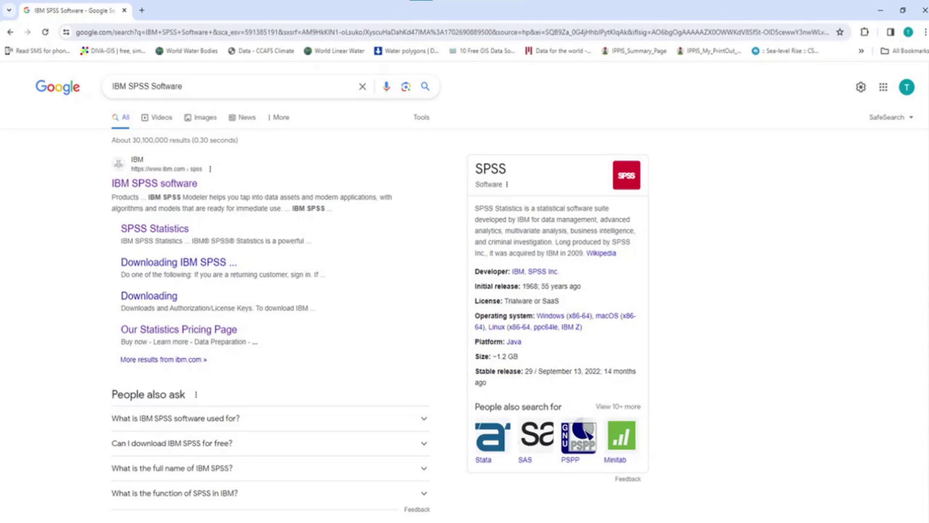
Step: Open the ibm.com 'IBM SPSS software' result from the search results
{"action": "left_click", "coordinate": [162, 183]}
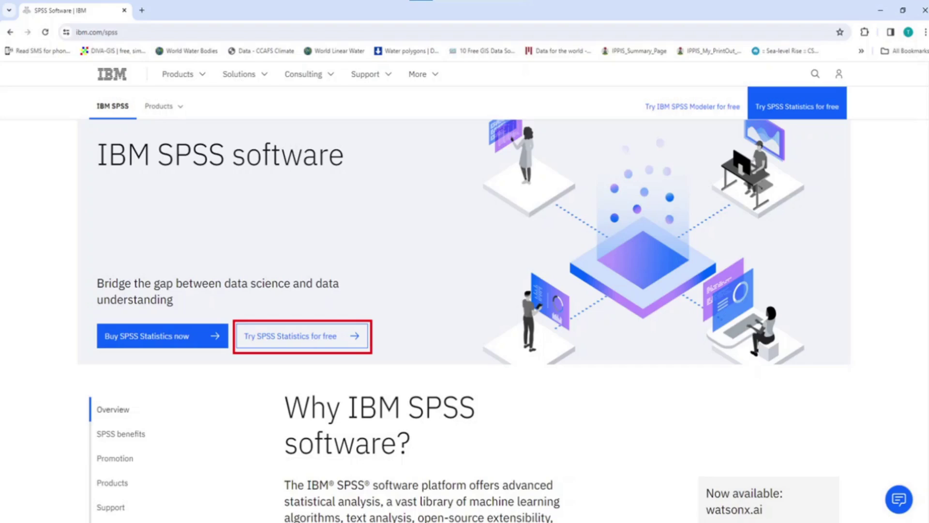
Step: Start the free SPSS Statistics trial sign-up from the IBM SPSS page
{"action": "left_click", "coordinate": [300, 337]}
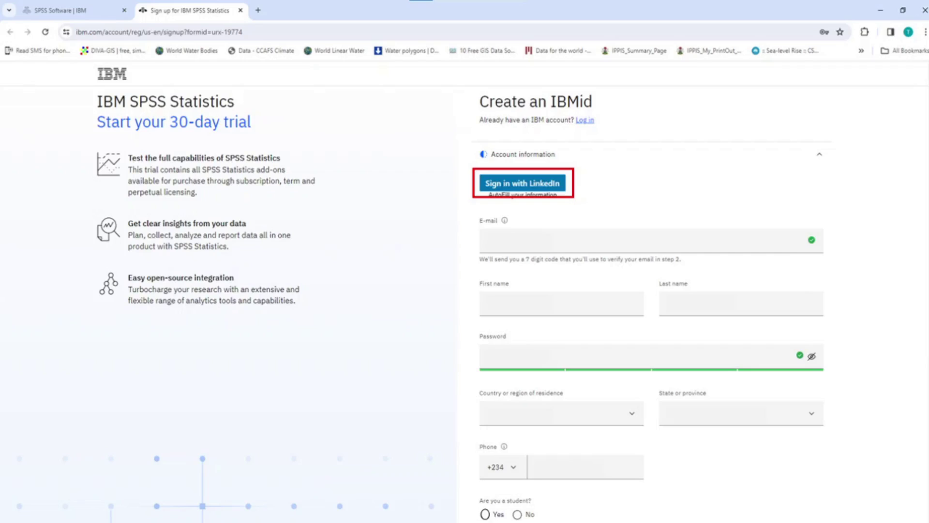
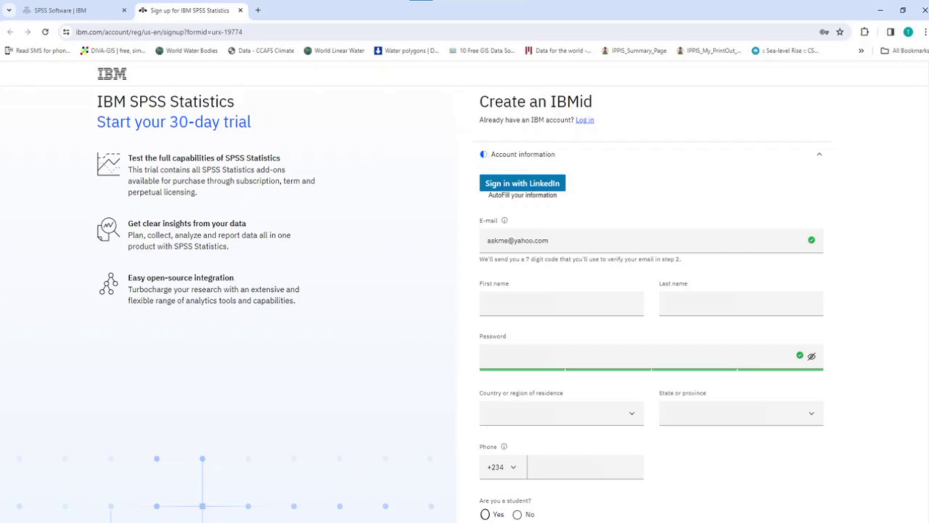
Step: Enter the e-mail address, first name, last name and a password in the IBMid form
{"action": "left_click", "coordinate": [741, 303]}
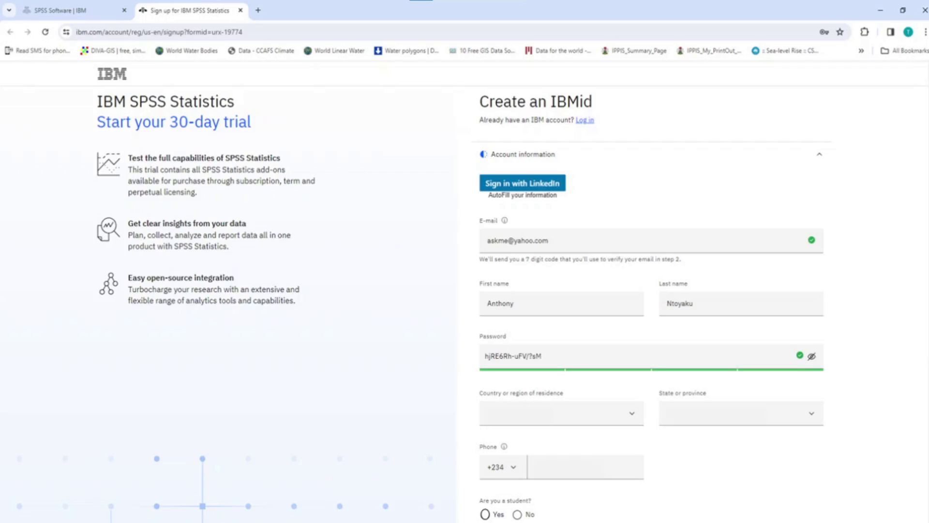
Step: Set country to Nigeria and state to Abuja Federal Capital Territory, and enter the phone number
{"action": "left_click", "coordinate": [631, 416]}
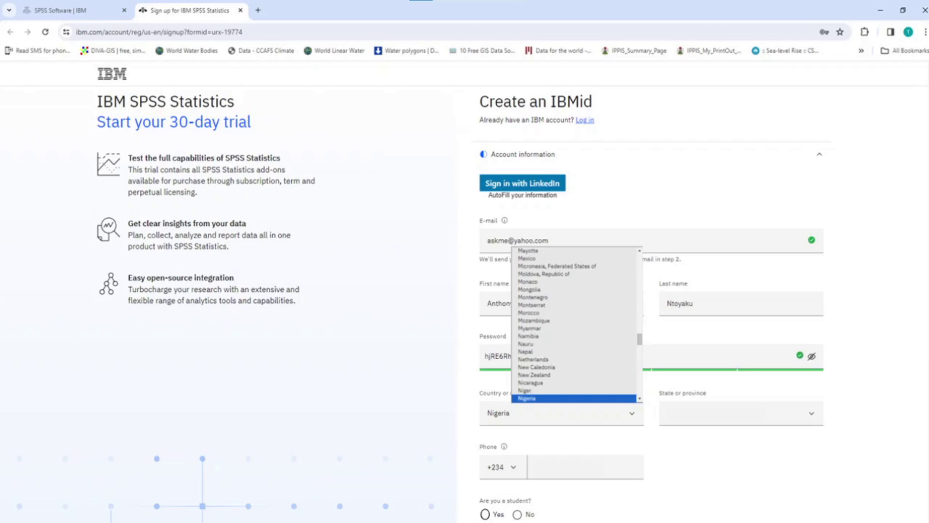
{"action": "left_click", "coordinate": [813, 414]}
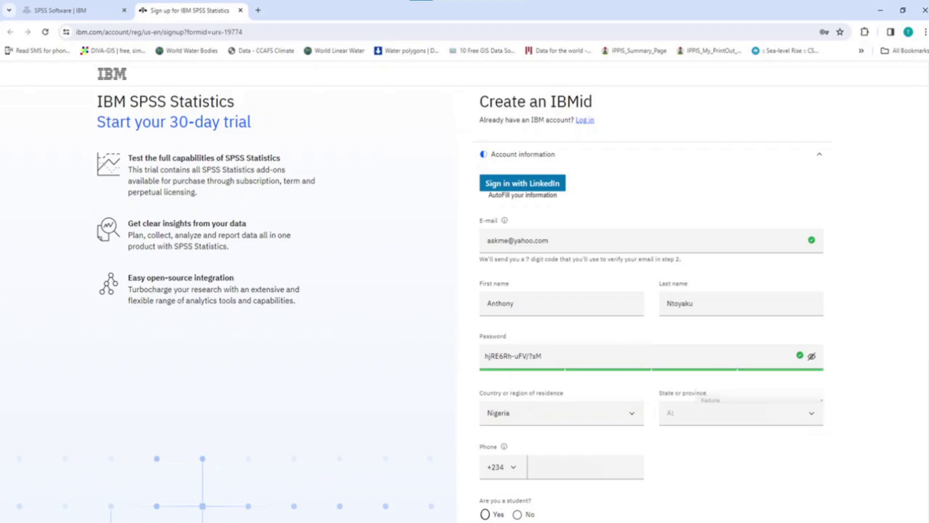
{"action": "key", "text": "Down"}
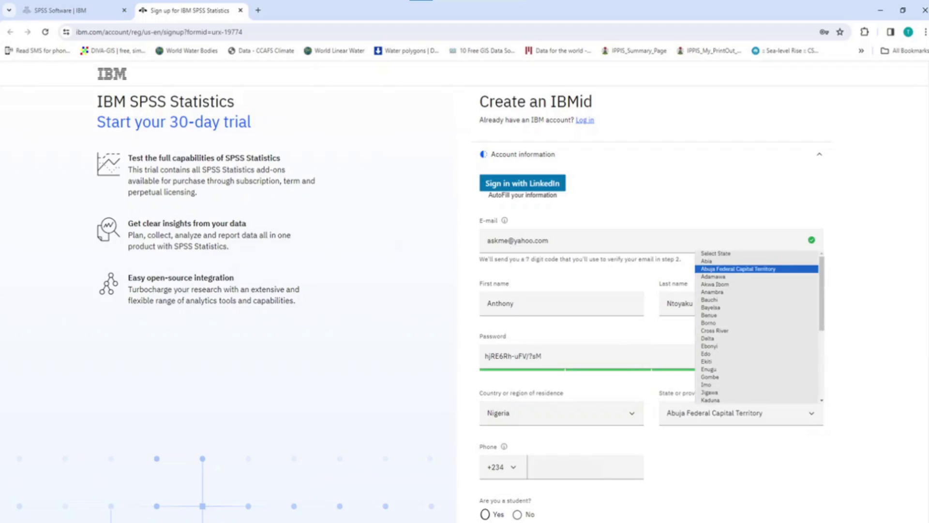
{"action": "left_click", "coordinate": [581, 466]}
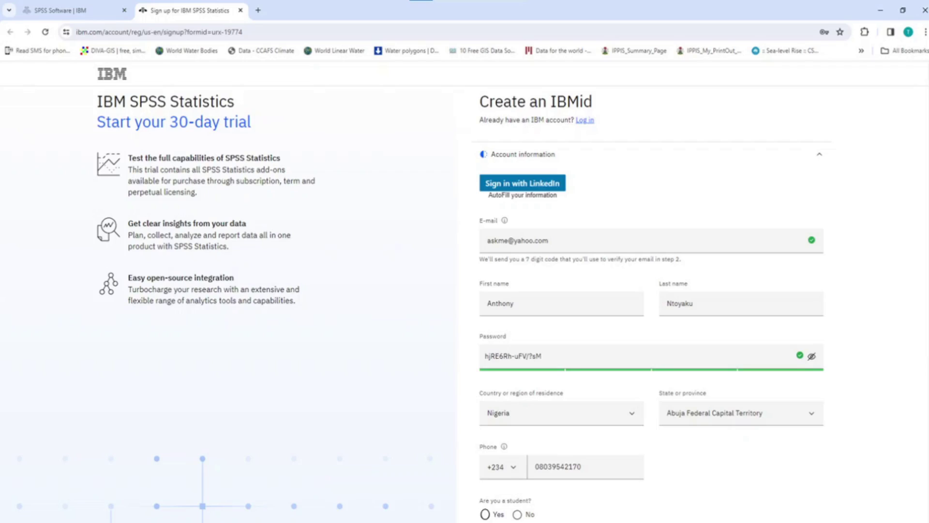
Step: Answer yes to being a student and decline IBM Business Partner contact
{"action": "left_click", "coordinate": [485, 514]}
{"action": "scroll", "coordinate": [651, 300], "scroll_direction": "down", "scroll_amount": 3}
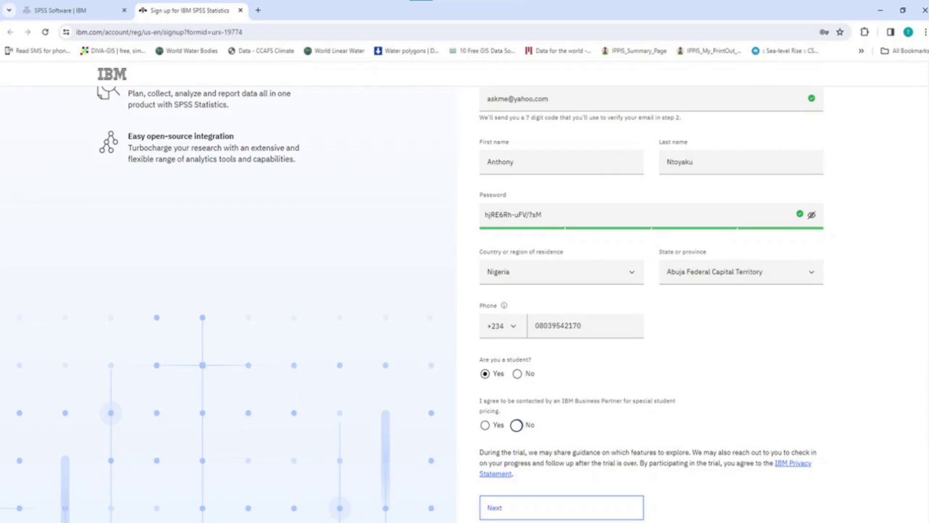
{"action": "left_click", "coordinate": [517, 425]}
Step: Submit the account details to continue to e-mail verification
{"action": "left_click", "coordinate": [544, 508]}
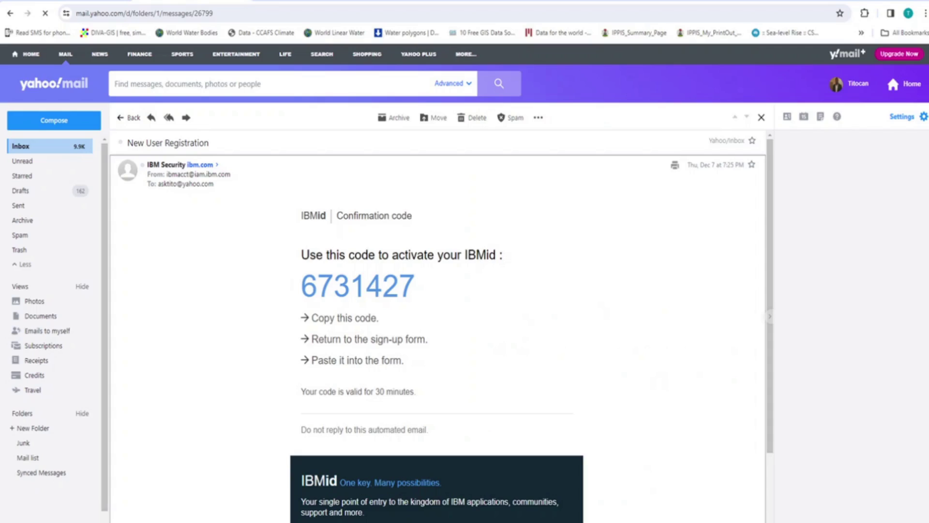
Step: Select and copy the confirmation code from the IBM registration e-mail
{"action": "left_click_drag", "start_coordinate": [300, 286], "coordinate": [415, 285]}
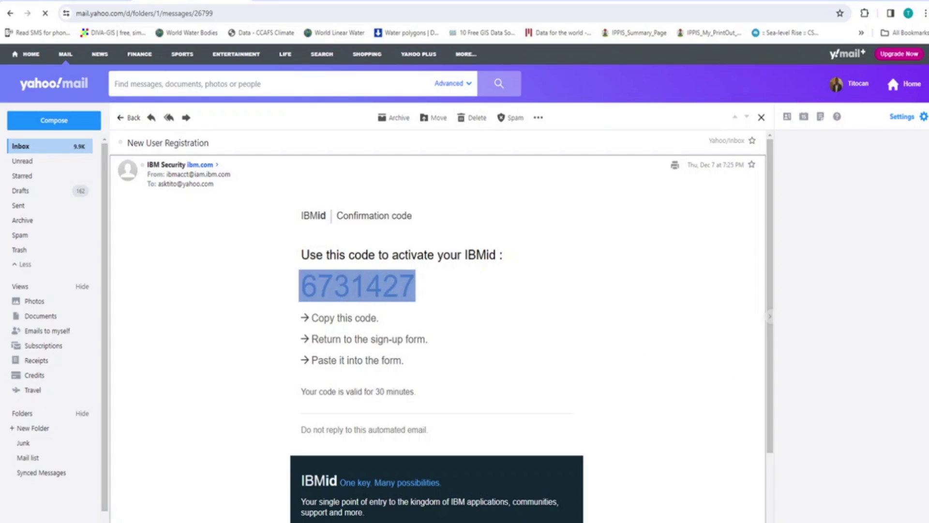
{"action": "key", "text": "ctrl+v"}
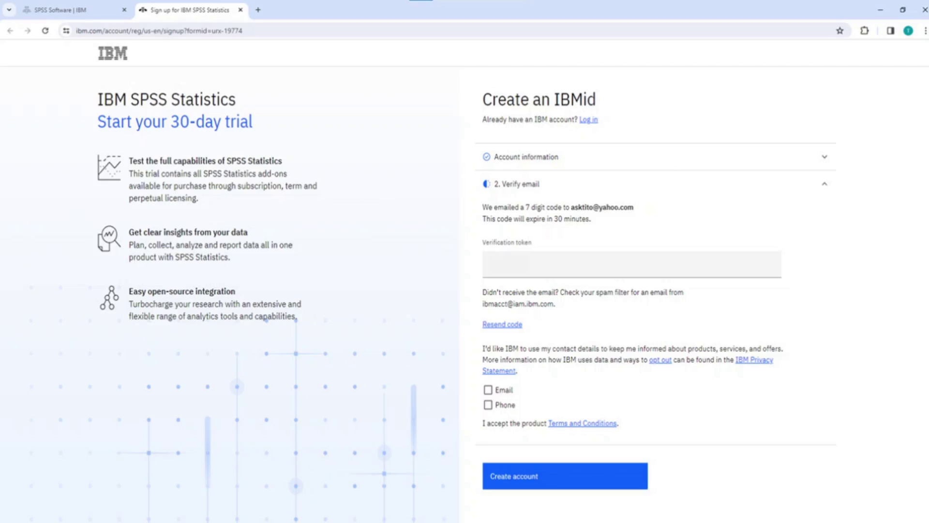
Step: Create the IBMid account and accept the IBMid privacy notice
{"action": "left_click", "coordinate": [565, 482]}
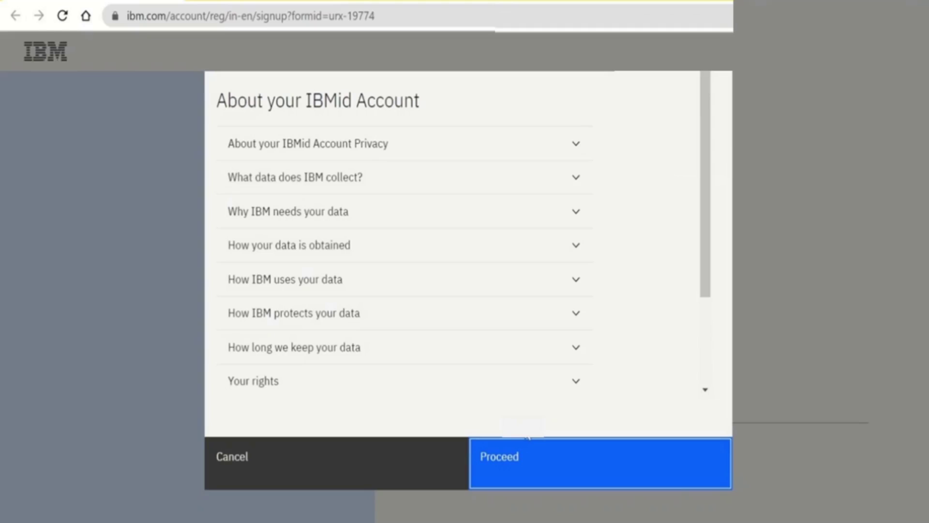
{"action": "left_click", "coordinate": [531, 460]}
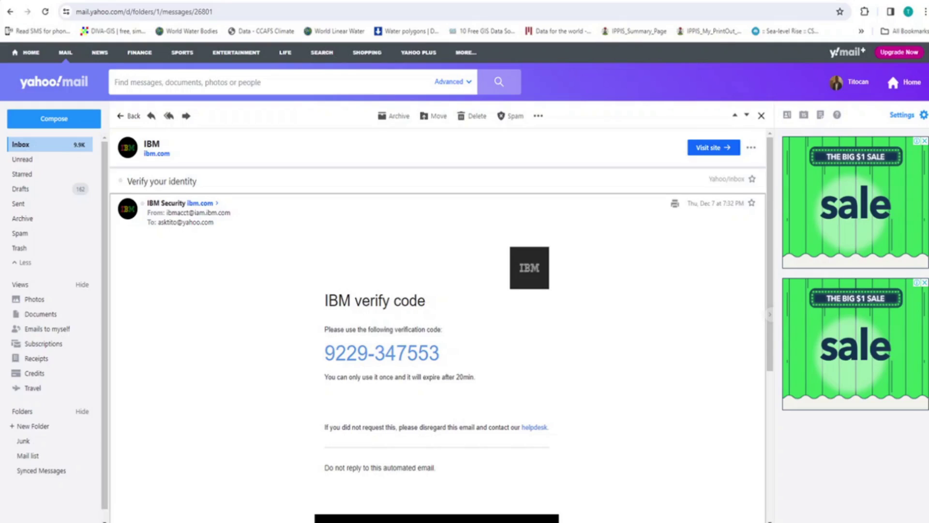
Step: Copy the verification code digits from IBM's Verify your identity email in Yahoo Mail
{"action": "left_click_drag", "start_coordinate": [374, 353], "coordinate": [443, 352]}
{"action": "key", "text": "ctrl+v"}
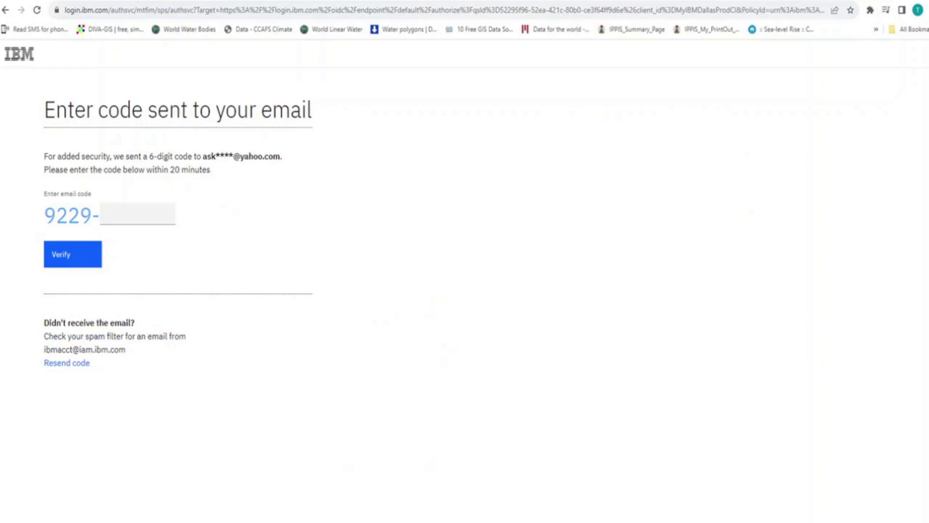
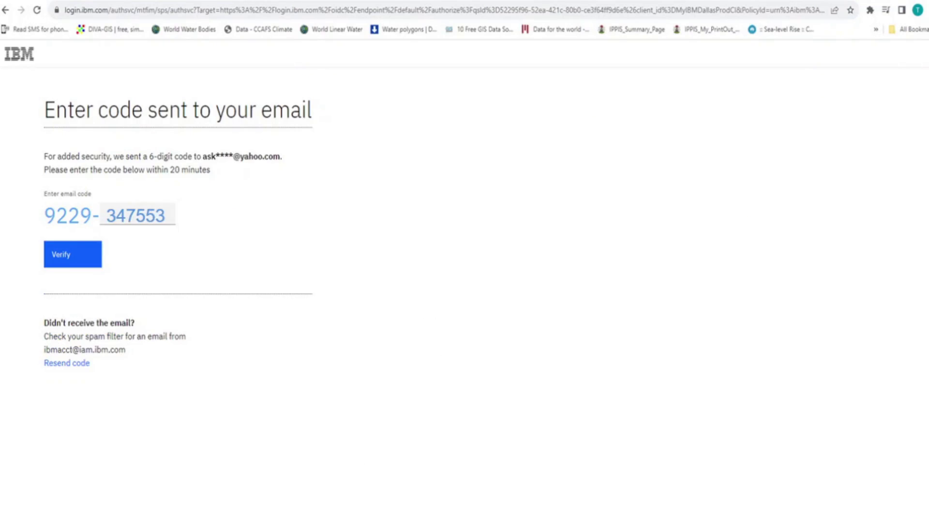
Step: Enter the emailed verification code and verify it to activate the SPSS Statistics trial
{"action": "left_click", "coordinate": [86, 258]}
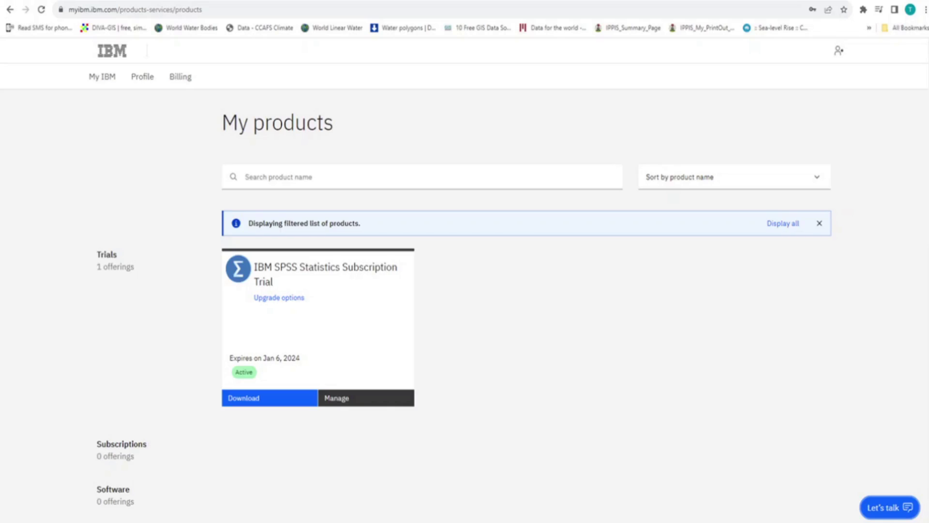
Step: Open the SPSS Statistics trial's downloads and scroll to the Windows 64-bit and macOS installers
{"action": "left_click", "coordinate": [290, 402]}
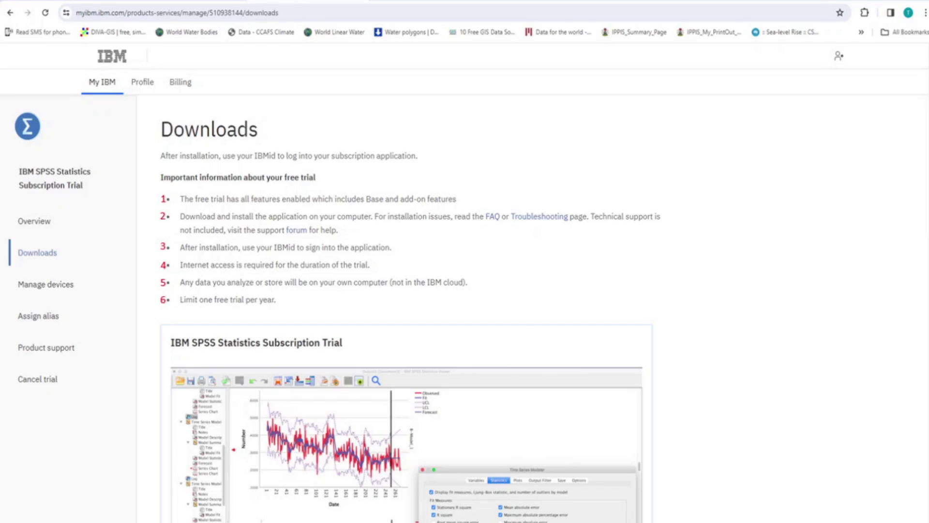
{"action": "scroll", "coordinate": [443, 132], "scroll_direction": "down", "scroll_amount": 7}
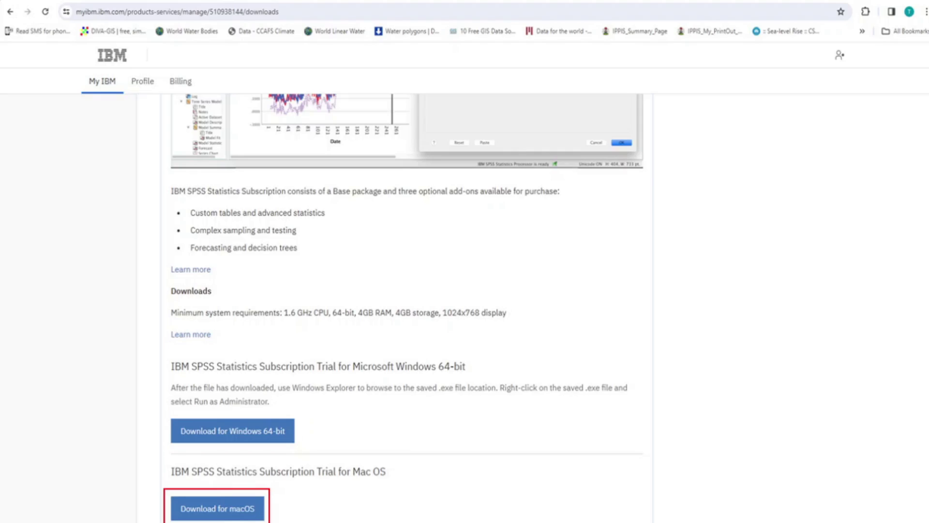
Step: Choose the Windows 64-bit installer download for SPSS Statistics
{"action": "left_click", "coordinate": [256, 436]}
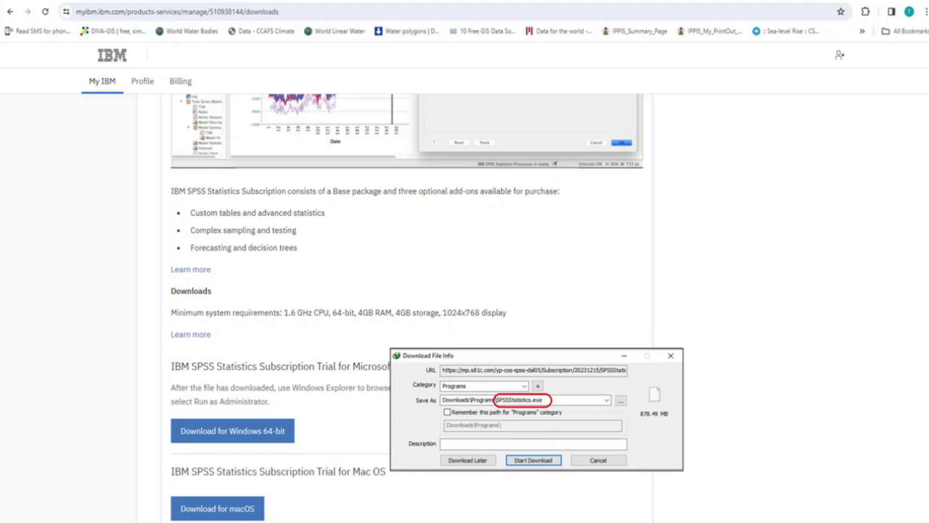
Step: Start downloading the 878.49 MB SPSSStatistics.exe into Downloads\Programs with IDM
{"action": "left_click", "coordinate": [533, 460]}
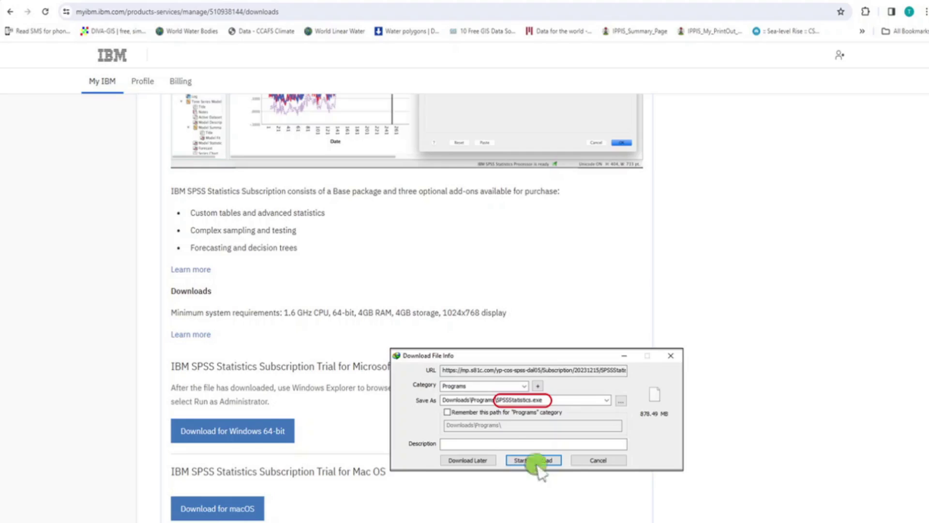